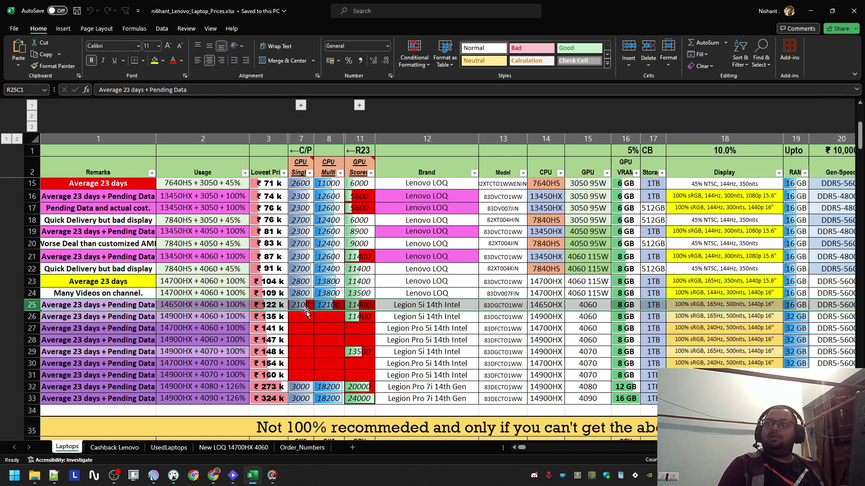
- Compare the lowest prices of the laptops in rows 23 to 25
{"action": "left_click", "coordinate": [285, 293]}
{"action": "key", "text": "ctrl+v"}
{"action": "left_click_drag", "start_coordinate": [275, 280], "coordinate": [271, 303]}
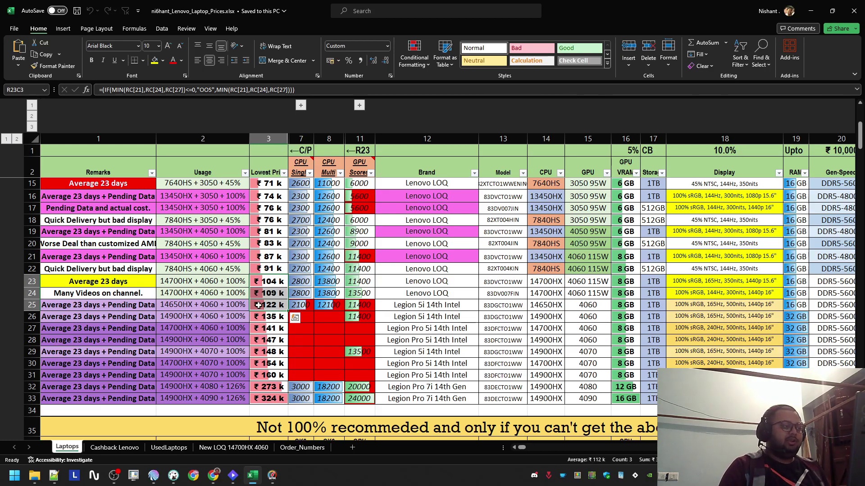
{"action": "key", "text": "Escape"}
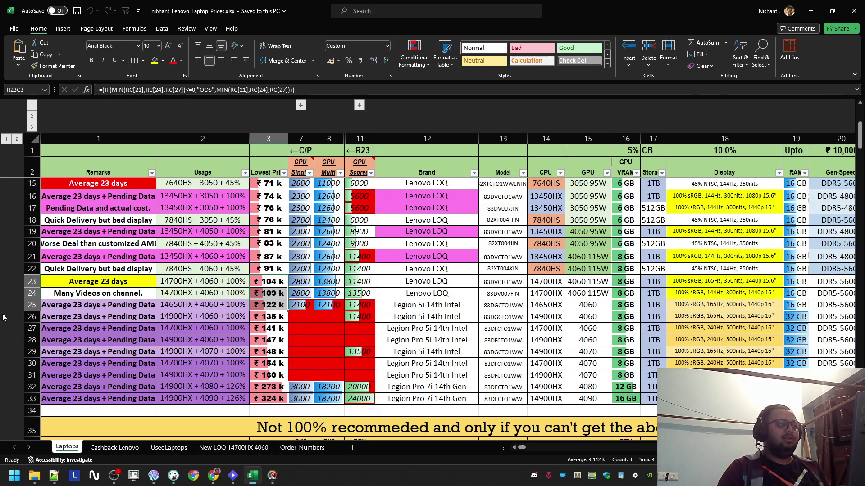
- Cut row 25, the Legion 5i with 14650HX and 4060, and hide that row
{"action": "left_click", "coordinate": [32, 304]}
{"action": "key", "text": "ctrl+c"}
{"action": "scroll", "coordinate": [251, 342], "scroll_direction": "down", "scroll_amount": 1}
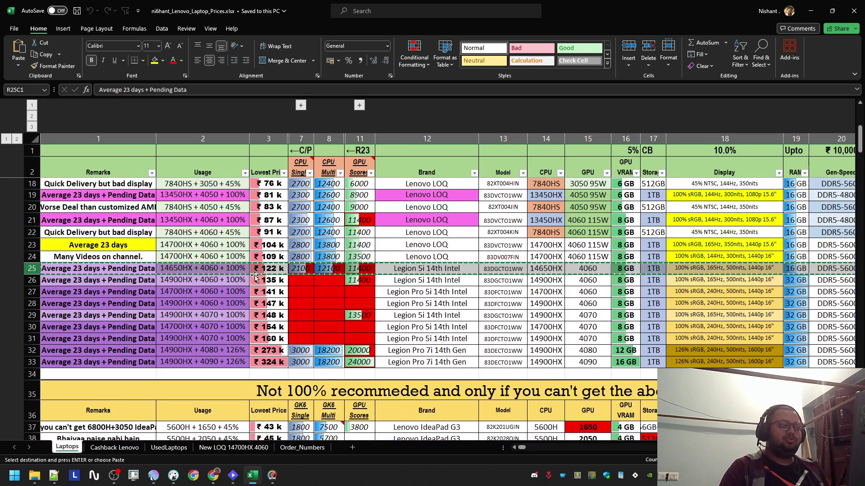
{"action": "right_click", "coordinate": [37, 269]}
{"action": "left_click", "coordinate": [63, 410]}
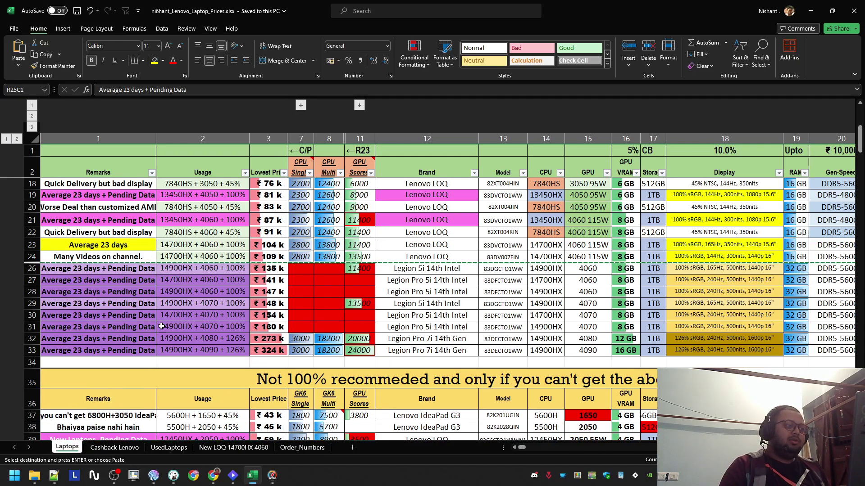
- Unhide row 25 between rows 24 and 26 and clear the pending cut
{"action": "left_click", "coordinate": [27, 245]}
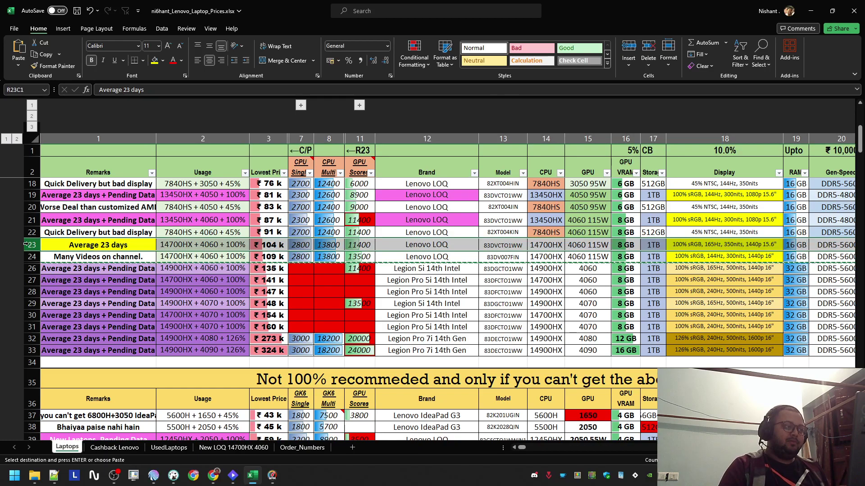
{"action": "left_click", "coordinate": [30, 268]}
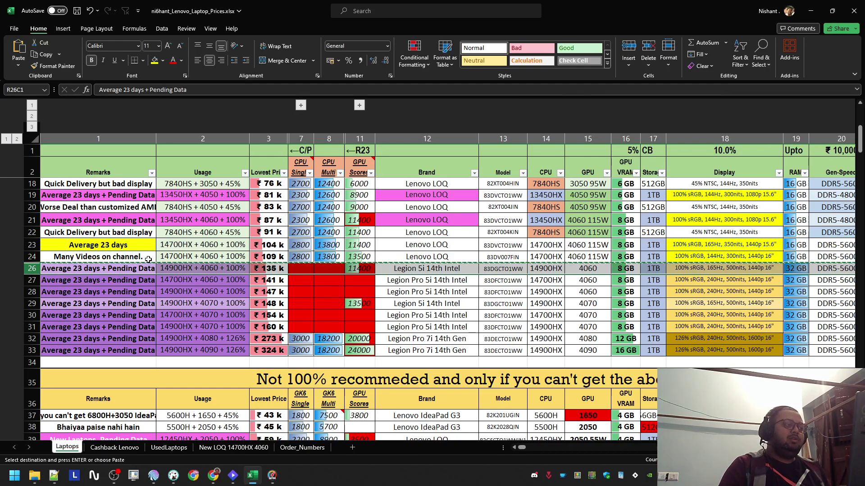
{"action": "left_click", "coordinate": [30, 257]}
{"action": "right_click", "coordinate": [29, 263]}
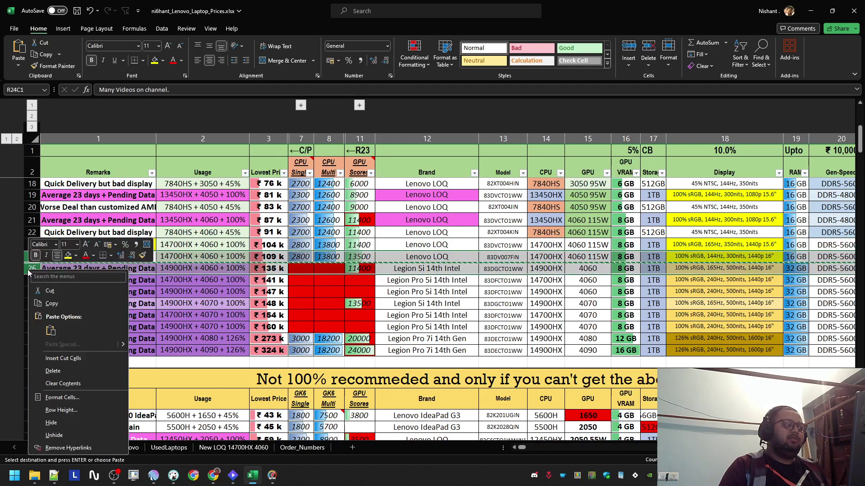
{"action": "left_click", "coordinate": [54, 435]}
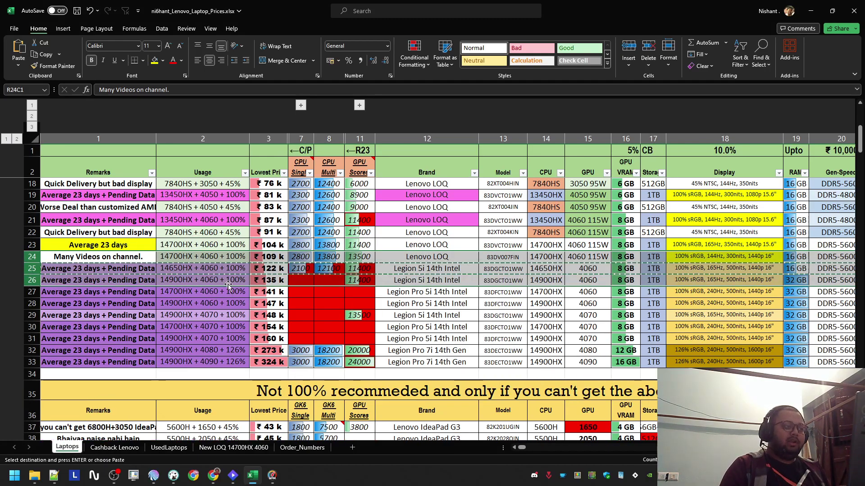
{"action": "left_click", "coordinate": [234, 271]}
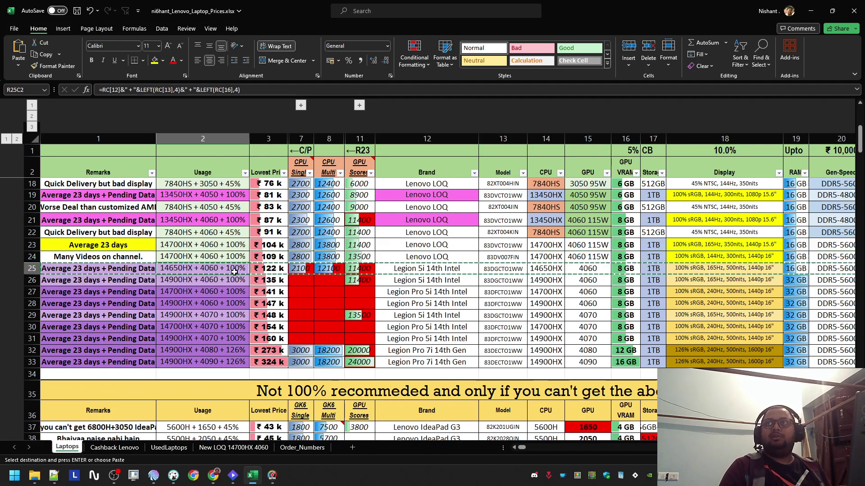
{"action": "key", "text": "Escape"}
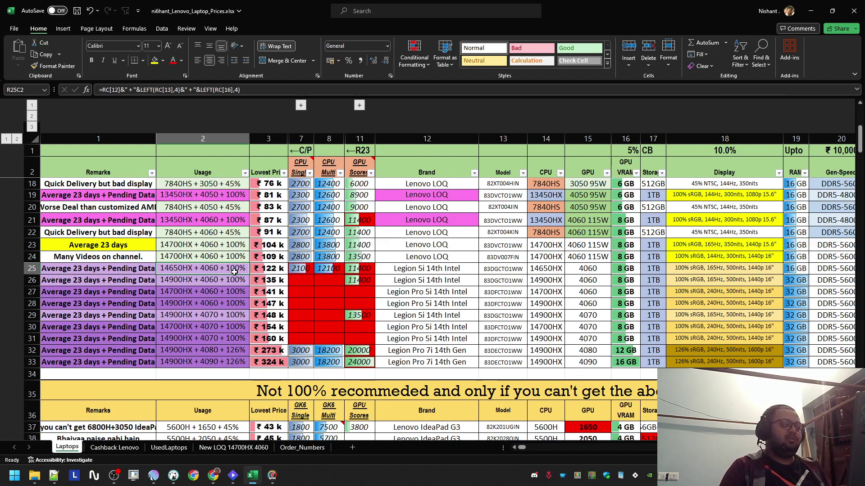
- Hide row 24, the Lenovo LOQ marked "Many Videos on channel."
{"action": "left_click", "coordinate": [36, 269]}
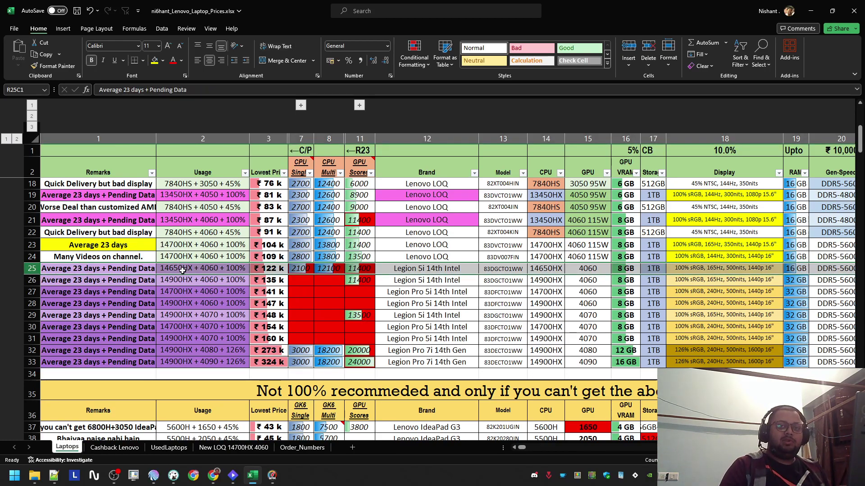
{"action": "left_click", "coordinate": [265, 254]}
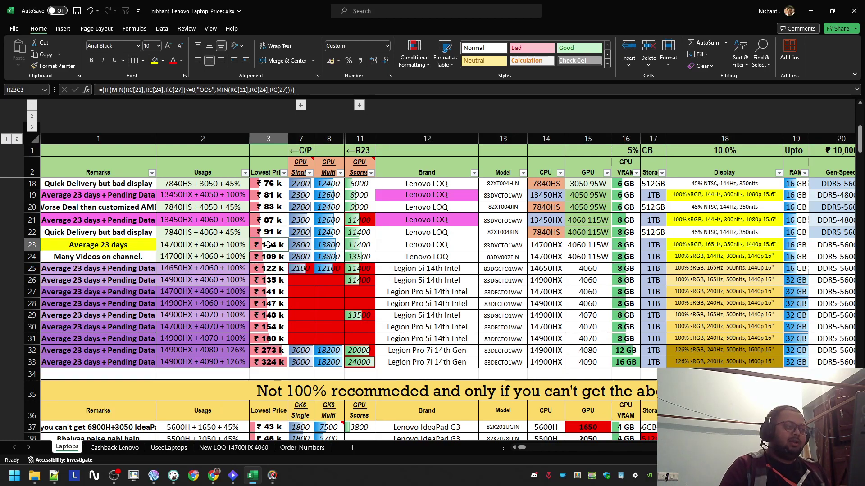
{"action": "left_click", "coordinate": [35, 257]}
{"action": "right_click", "coordinate": [36, 257]}
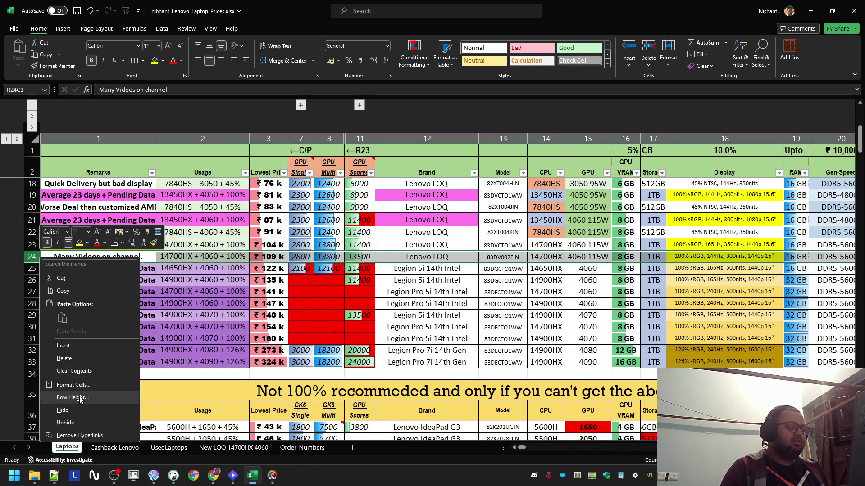
{"action": "left_click", "coordinate": [67, 354]}
- Compare the lowest prices and specifications of the LOQ in row 23 with the Legion 5i laptops in rows 25 and 26
{"action": "left_click", "coordinate": [272, 247]}
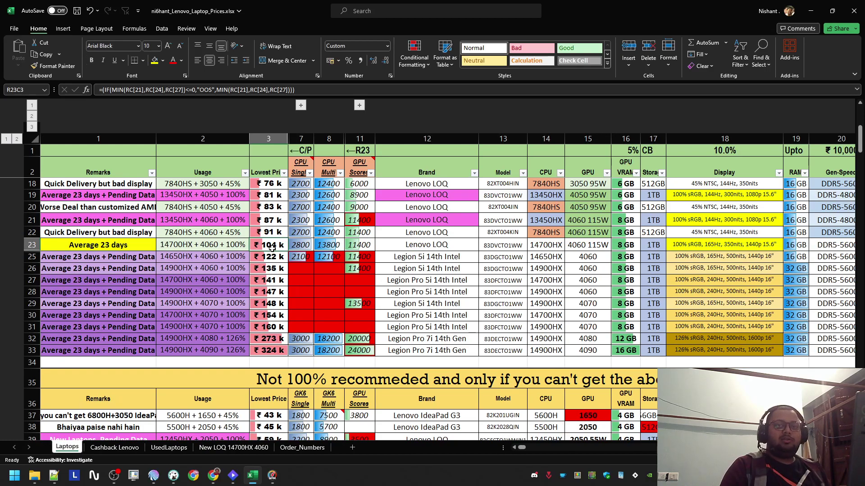
{"action": "left_click", "coordinate": [271, 256]}
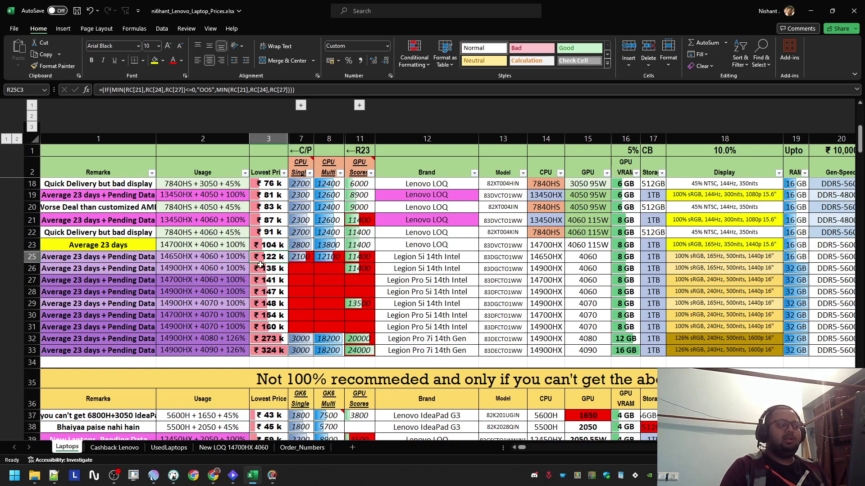
{"action": "key", "text": "shift+space"}
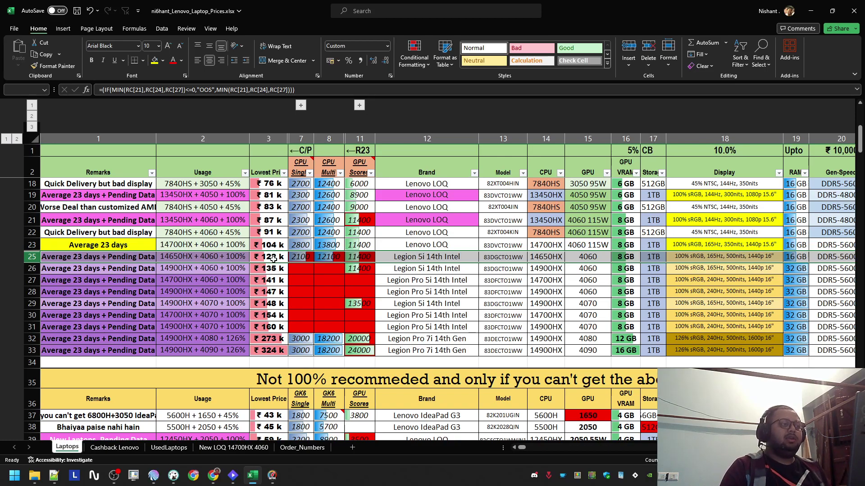
{"action": "mouse_move", "coordinate": [32, 257]}
{"action": "left_mouse_down"}
{"action": "mouse_move", "coordinate": [31, 232]}
{"action": "mouse_move", "coordinate": [32, 245]}
{"action": "left_mouse_up"}
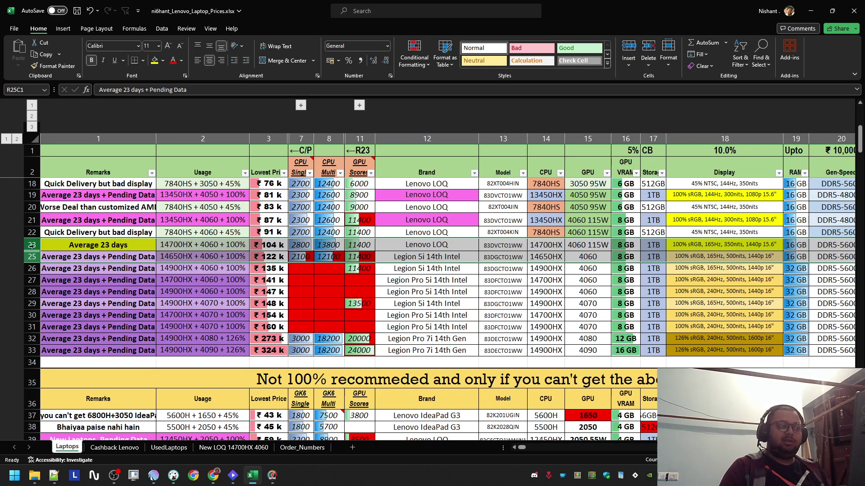
{"action": "left_click", "coordinate": [273, 256]}
{"action": "mouse_move", "coordinate": [273, 257]}
{"action": "left_mouse_down"}
{"action": "mouse_move", "coordinate": [270, 280]}
{"action": "mouse_move", "coordinate": [270, 269]}
{"action": "left_mouse_up"}
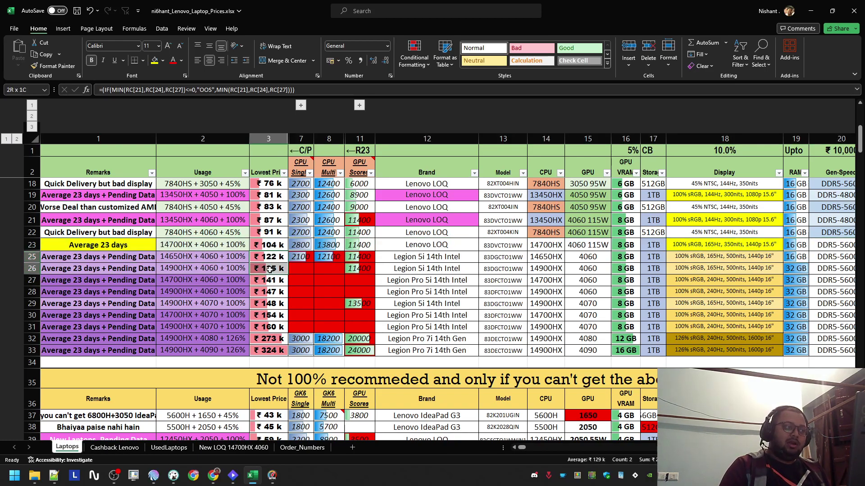
{"action": "left_click_drag", "start_coordinate": [28, 256], "coordinate": [30, 265]}
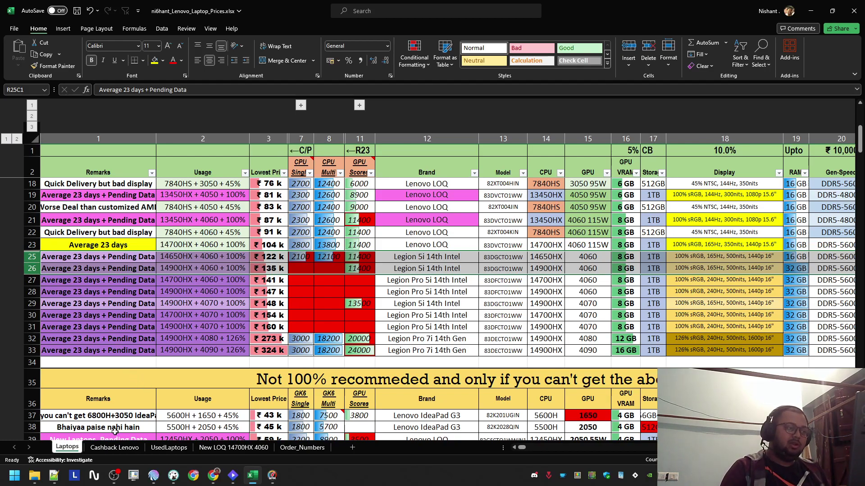
{"action": "left_click", "coordinate": [118, 475]}
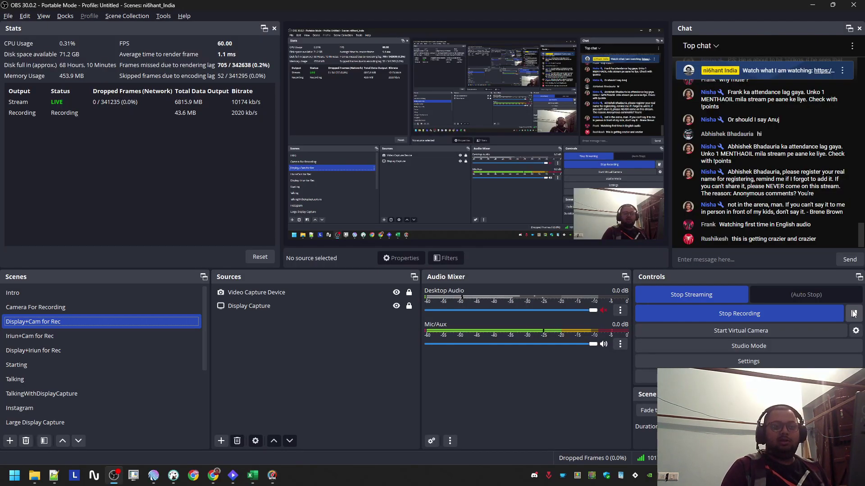
{"action": "left_click", "coordinate": [253, 475]}
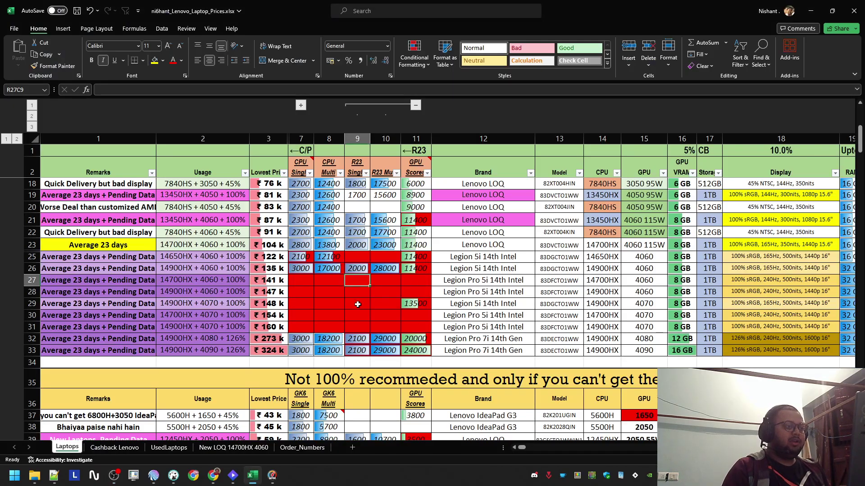
- Review the CPU scores in row 26 and check them against the i9-14900HX Cinebench 2024 results on Notebookcheck in Chrome
{"action": "left_click_drag", "start_coordinate": [299, 269], "coordinate": [347, 269]}
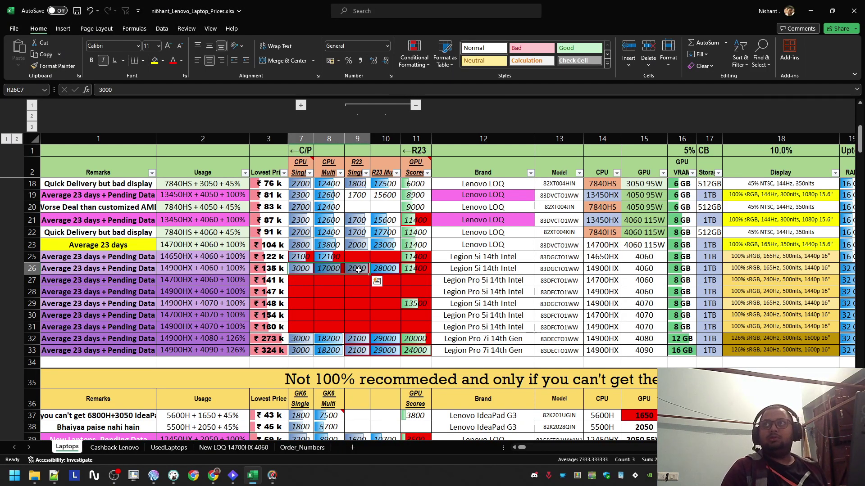
{"action": "left_click", "coordinate": [377, 281]}
{"action": "mouse_move", "coordinate": [213, 475]}
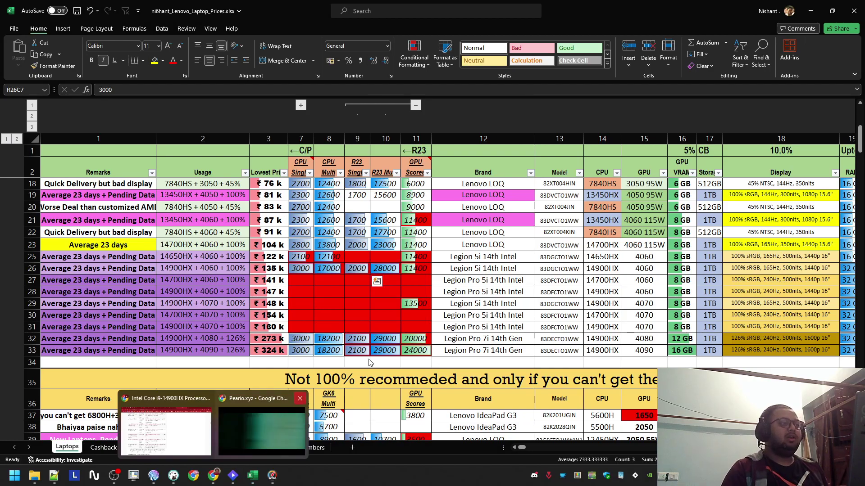
{"action": "left_click", "coordinate": [175, 425]}
{"action": "scroll", "coordinate": [475, 226], "scroll_direction": "down", "scroll_amount": 2}
{"action": "left_click_drag", "start_coordinate": [120, 166], "coordinate": [428, 432]}
{"action": "scroll", "coordinate": [474, 235], "scroll_direction": "up", "scroll_amount": 4}
{"action": "left_click", "coordinate": [500, 12]}
{"action": "scroll", "coordinate": [438, 207], "scroll_direction": "up", "scroll_amount": 1}
{"action": "left_click", "coordinate": [580, 9]}
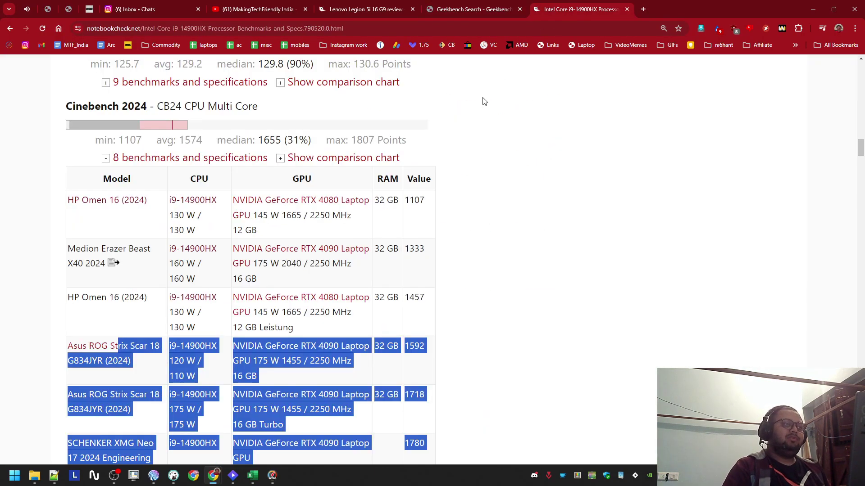
{"action": "left_click", "coordinate": [253, 475]}
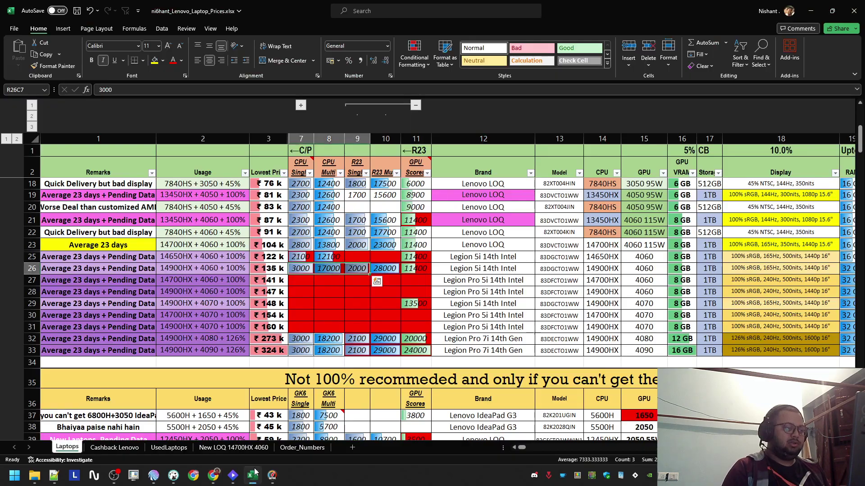
- Examine the CPU scores and prices of the Legion 5i rows 25 and 26 against the 14700HX LOQ in row 23
{"action": "left_click", "coordinate": [300, 271]}
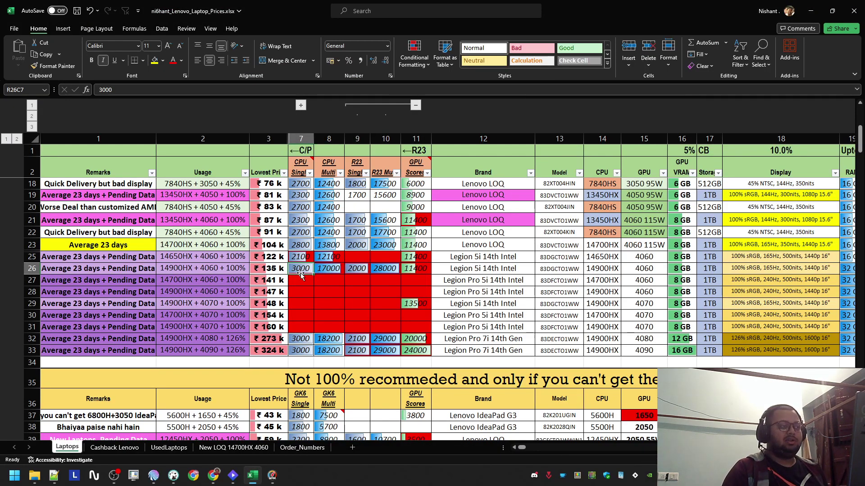
{"action": "left_click", "coordinate": [27, 257]}
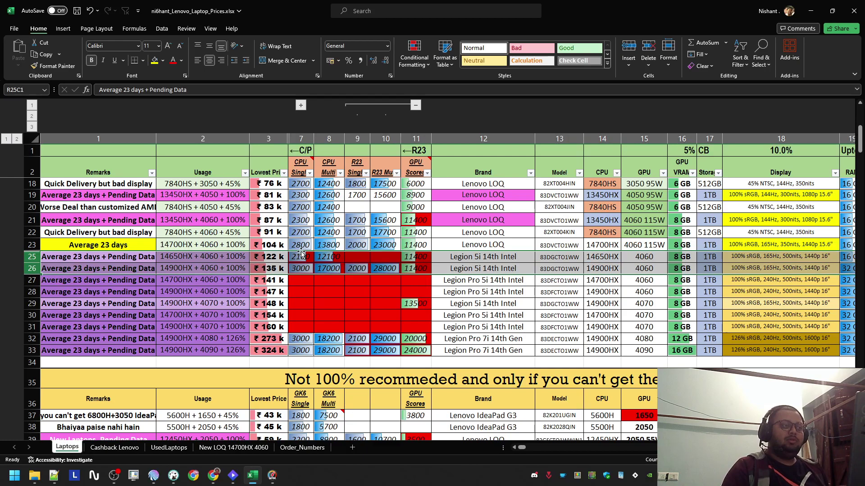
{"action": "left_click", "coordinate": [283, 246]}
{"action": "left_click_drag", "start_coordinate": [27, 246], "coordinate": [27, 256]}
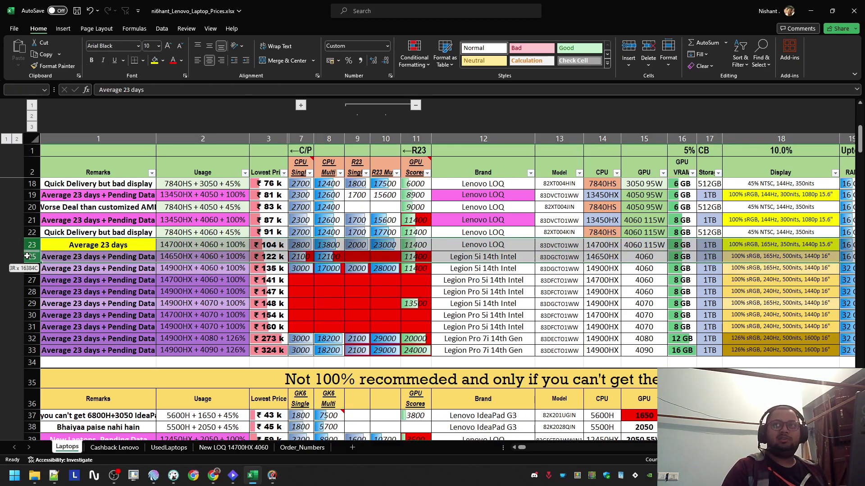
{"action": "left_click", "coordinate": [127, 246]}
{"action": "left_click", "coordinate": [211, 244]}
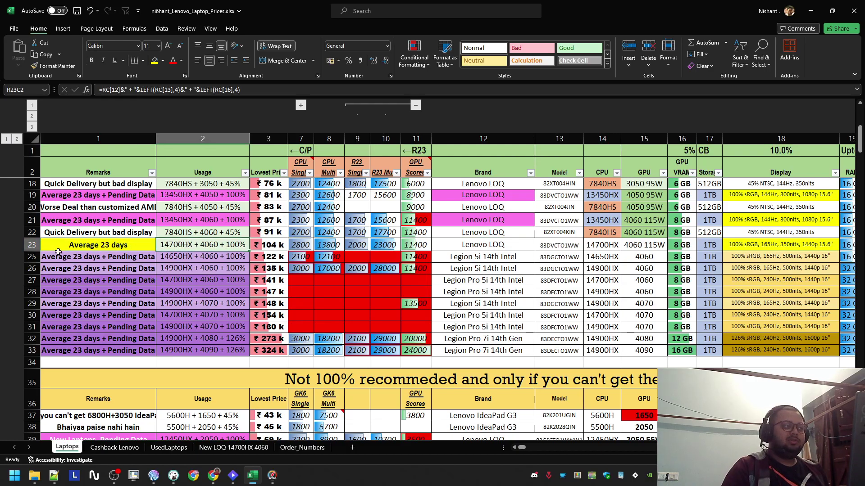
{"action": "left_click", "coordinate": [36, 245]}
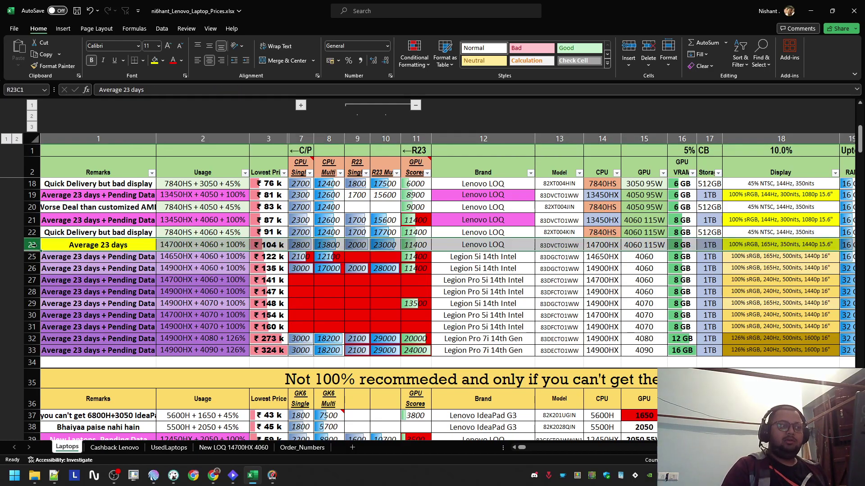
{"action": "left_click", "coordinate": [32, 257]}
{"action": "scroll", "coordinate": [81, 295], "scroll_direction": "down", "scroll_amount": 8}
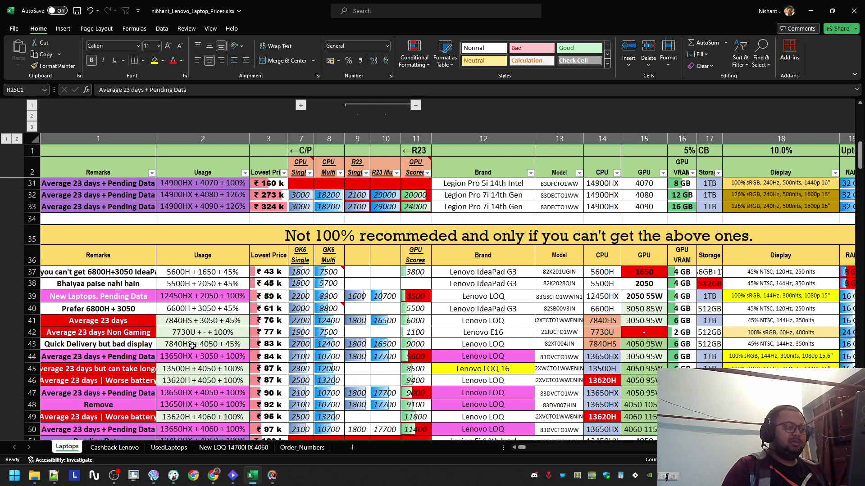
{"action": "left_click", "coordinate": [31, 343]}
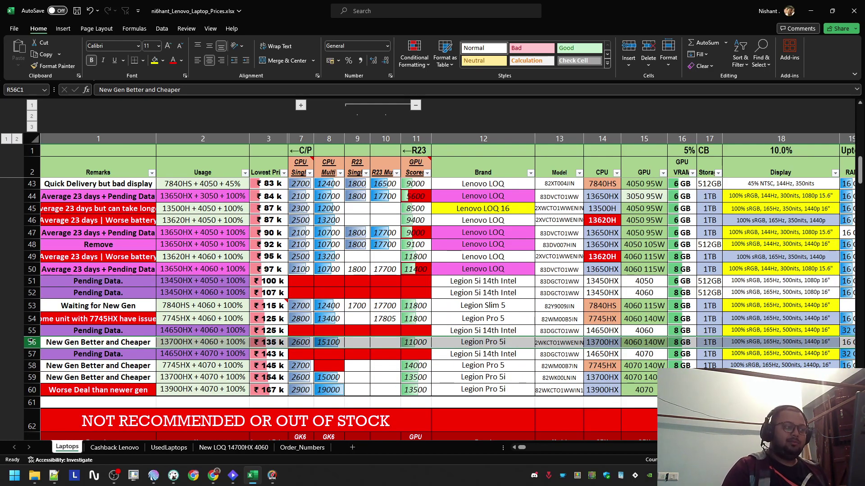
{"action": "scroll", "coordinate": [188, 305], "scroll_direction": "down", "scroll_amount": 3}
{"action": "key", "text": "ctrl+c"}
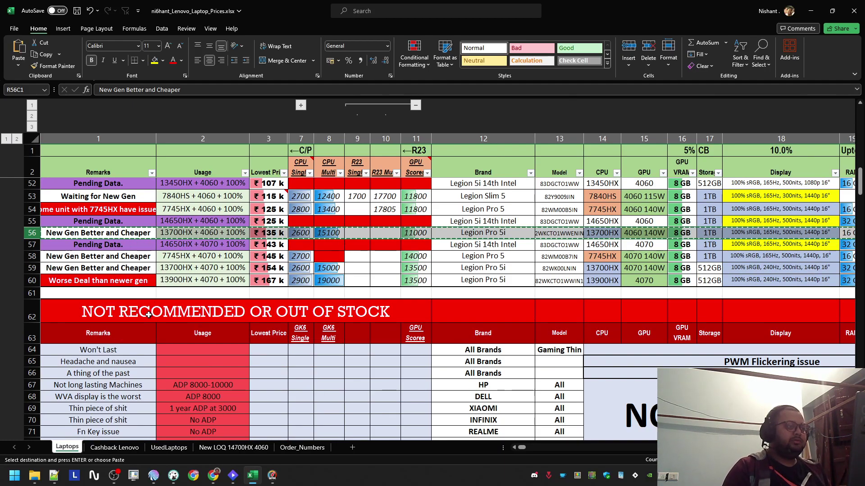
{"action": "scroll", "coordinate": [149, 315], "scroll_direction": "up", "scroll_amount": 2}
{"action": "scroll", "coordinate": [149, 314], "scroll_direction": "down", "scroll_amount": 2}
{"action": "scroll", "coordinate": [149, 314], "scroll_direction": "up", "scroll_amount": 1}
{"action": "scroll", "coordinate": [150, 314], "scroll_direction": "down", "scroll_amount": 5}
{"action": "left_click", "coordinate": [32, 288]}
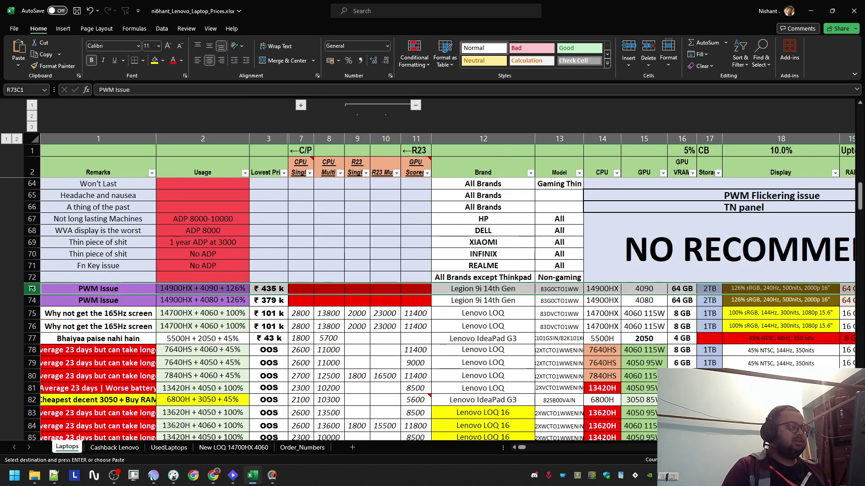
{"action": "key", "text": "alt+f"}
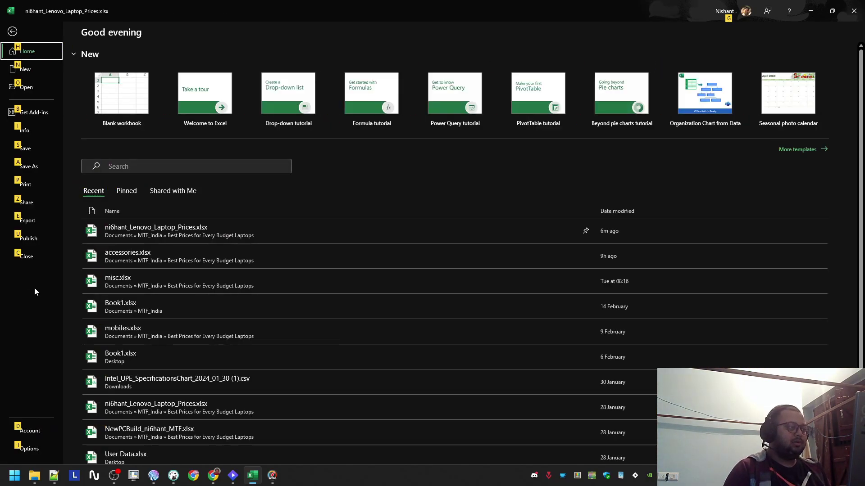
{"action": "key", "text": "Escape"}
{"action": "key", "text": "Escape"}
{"action": "key", "text": "Escape"}
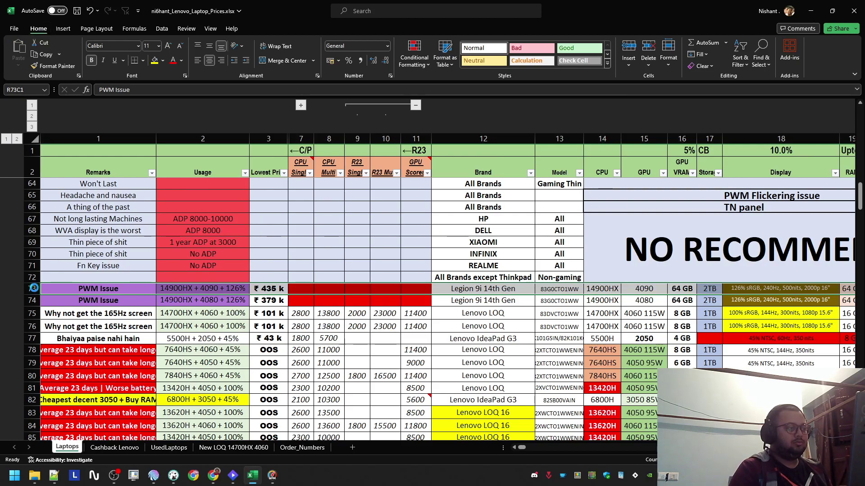
{"action": "key", "text": "ctrl+shift+plus"}
{"action": "key", "text": "ctrl+z"}
{"action": "scroll", "coordinate": [128, 248], "scroll_direction": "up", "scroll_amount": 5}
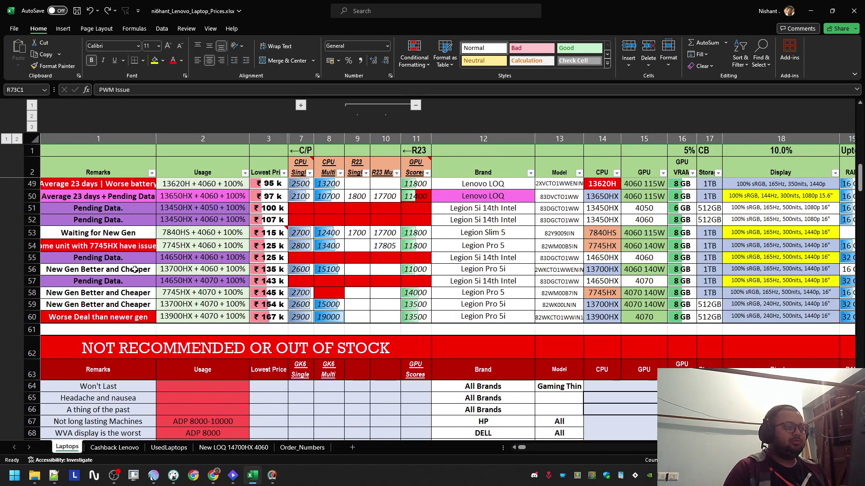
- Move row 56, the Legion Pro 5i with 13700HX + 4060, into the not-recommended section directly above the first PWM Issue row
{"action": "left_click", "coordinate": [33, 269]}
{"action": "key", "text": "ctrl+c"}
{"action": "scroll", "coordinate": [27, 315], "scroll_direction": "down", "scroll_amount": 4}
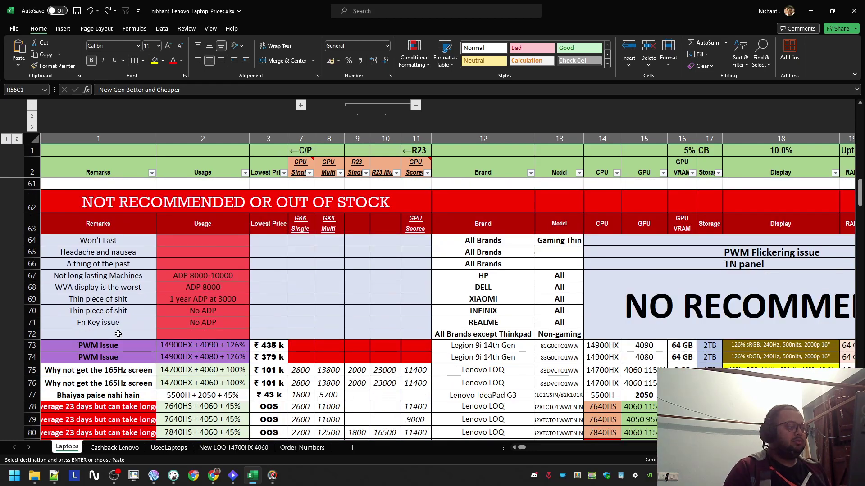
{"action": "left_click", "coordinate": [28, 346]}
{"action": "key", "text": "ctrl+plus"}
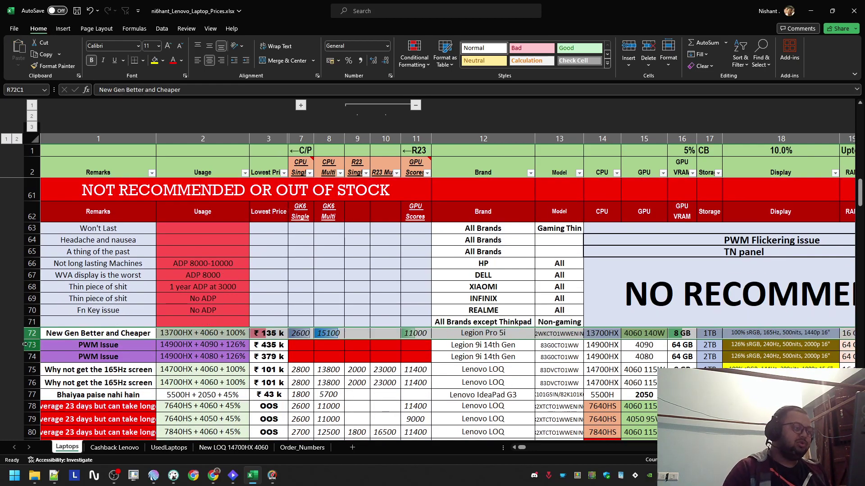
- Move rows 58 and 59, the 13700HX and 13900HX Legion Pro 5i models with 4070, above row 72 in the not-recommended section
{"action": "scroll", "coordinate": [175, 289], "scroll_direction": "up", "scroll_amount": 4}
{"action": "left_click", "coordinate": [31, 293]}
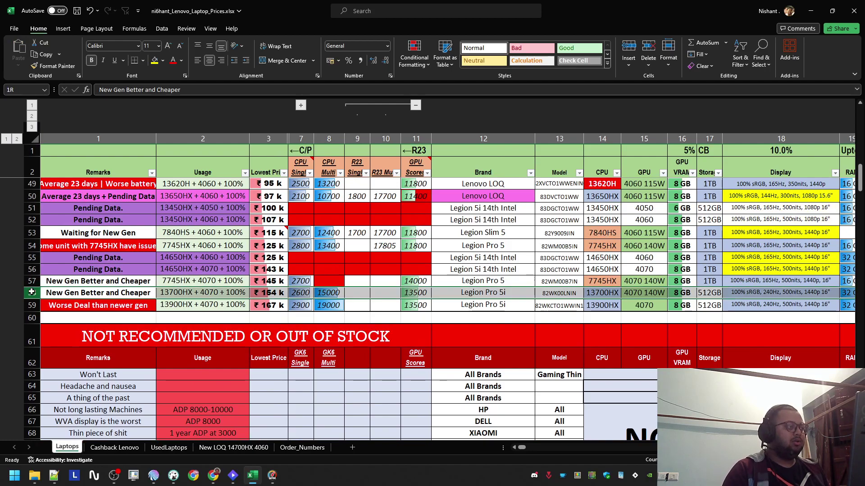
{"action": "key", "text": "ctrl+x"}
{"action": "scroll", "coordinate": [143, 320], "scroll_direction": "down", "scroll_amount": 4}
{"action": "left_click", "coordinate": [34, 334]}
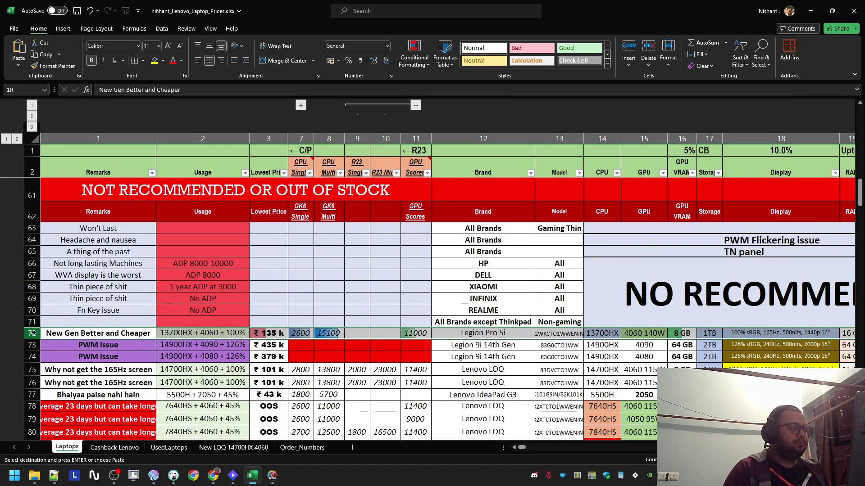
{"action": "key", "text": "alt"}
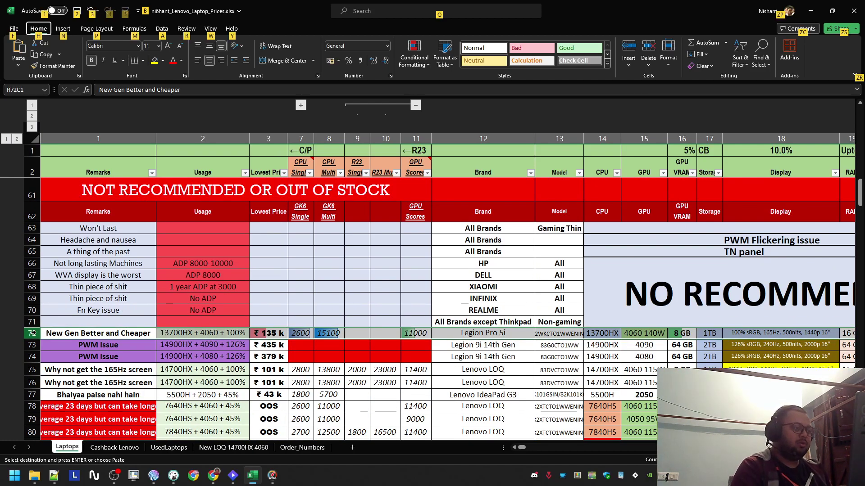
{"action": "key", "text": "h"}
{"action": "key", "text": "i"}
{"action": "key", "text": "e"}
- Move row 25, the Legion 5i 14th Intel with 14650HX + 4060, above row 70 in the not-recommended section
{"action": "scroll", "coordinate": [114, 298], "scroll_direction": "up", "scroll_amount": 6}
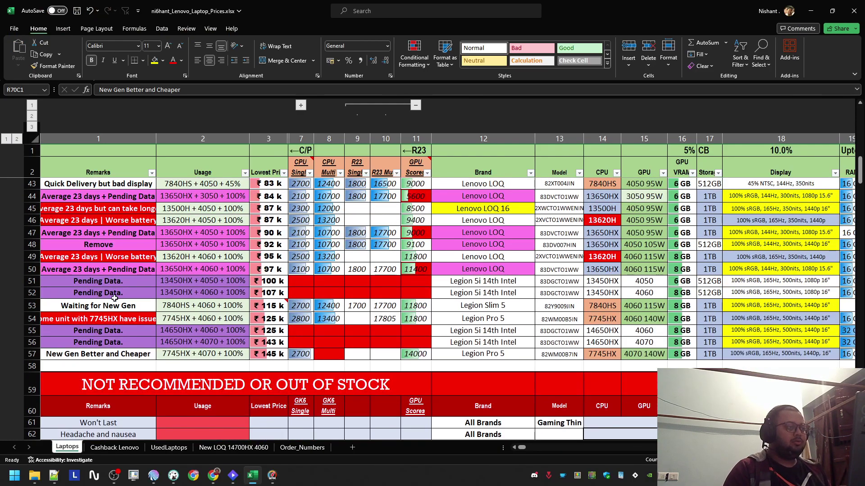
{"action": "scroll", "coordinate": [115, 299], "scroll_direction": "up", "scroll_amount": 8}
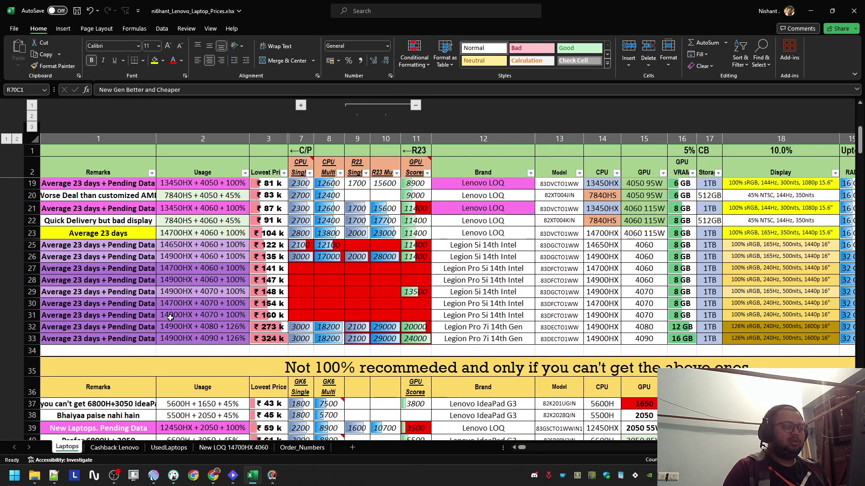
{"action": "scroll", "coordinate": [171, 317], "scroll_direction": "up", "scroll_amount": 1}
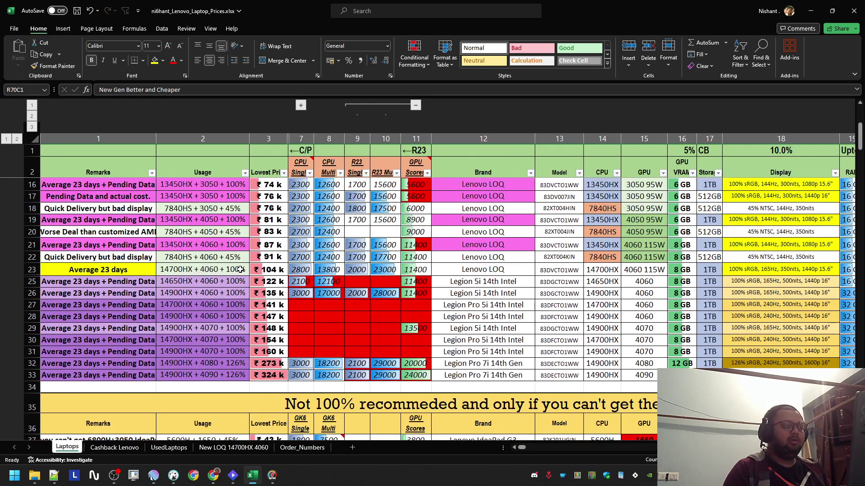
{"action": "left_click", "coordinate": [25, 282]}
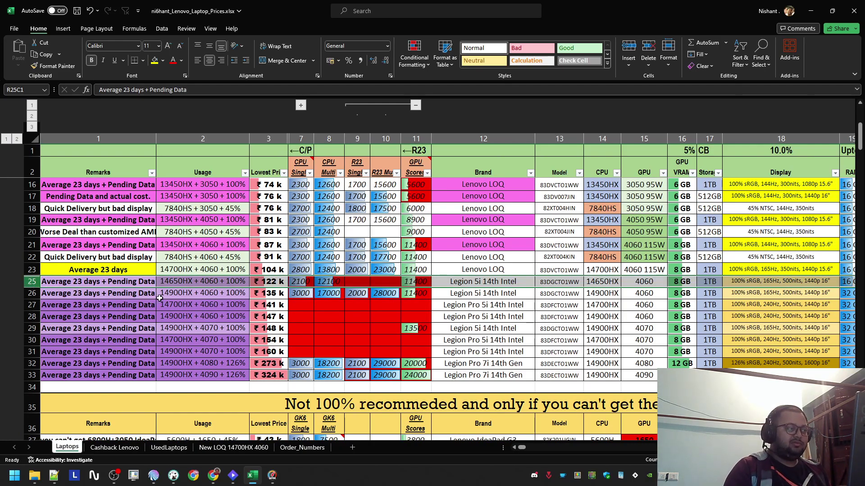
{"action": "key", "text": "ctrl+c"}
{"action": "scroll", "coordinate": [69, 380], "scroll_direction": "down", "scroll_amount": 12}
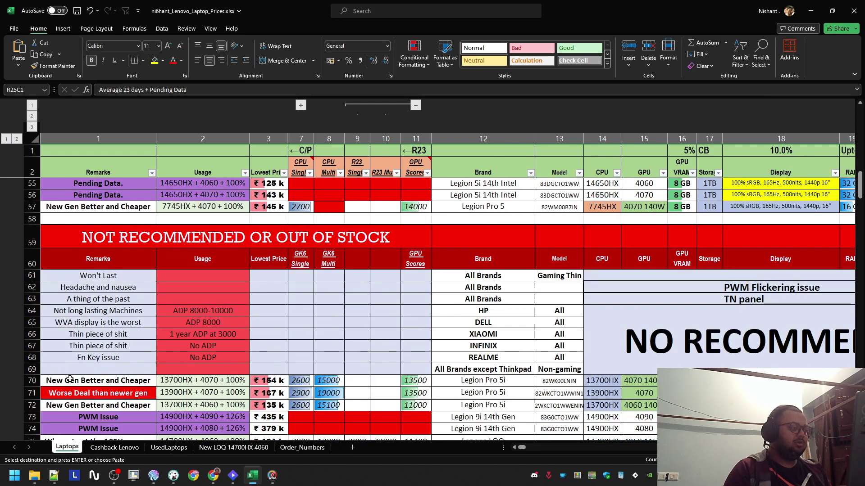
{"action": "scroll", "coordinate": [69, 380], "scroll_direction": "down", "scroll_amount": 1}
{"action": "left_click", "coordinate": [32, 345]}
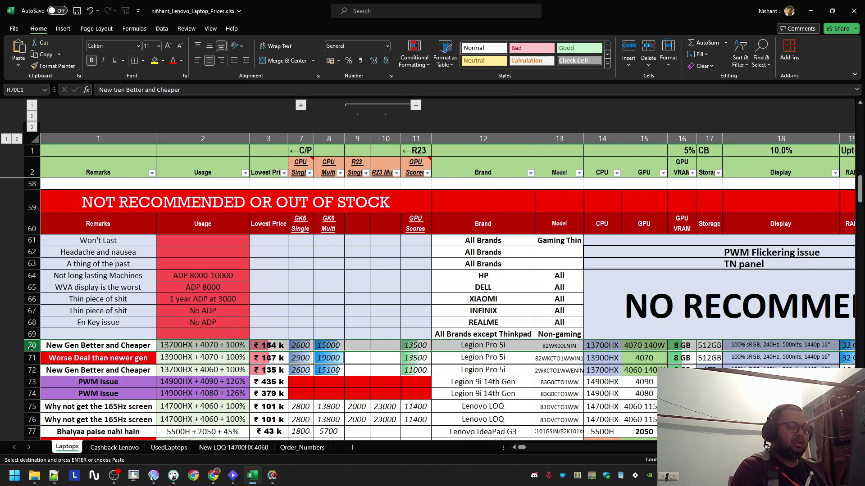
{"action": "key", "text": "ctrl+plus"}
{"action": "scroll", "coordinate": [231, 377], "scroll_direction": "up", "scroll_amount": 1}
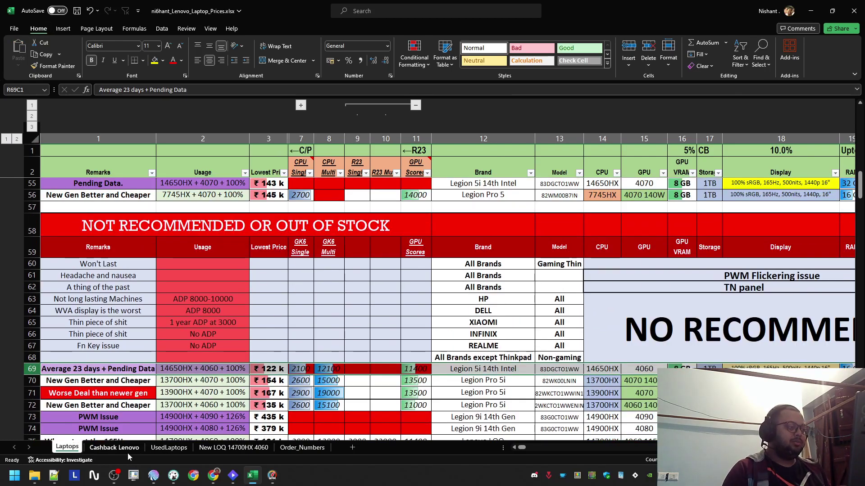
- Examine the Legion 5i 14650HX order and its remark in row 170 of the Order_Numbers sheet
{"action": "left_click", "coordinate": [233, 448]}
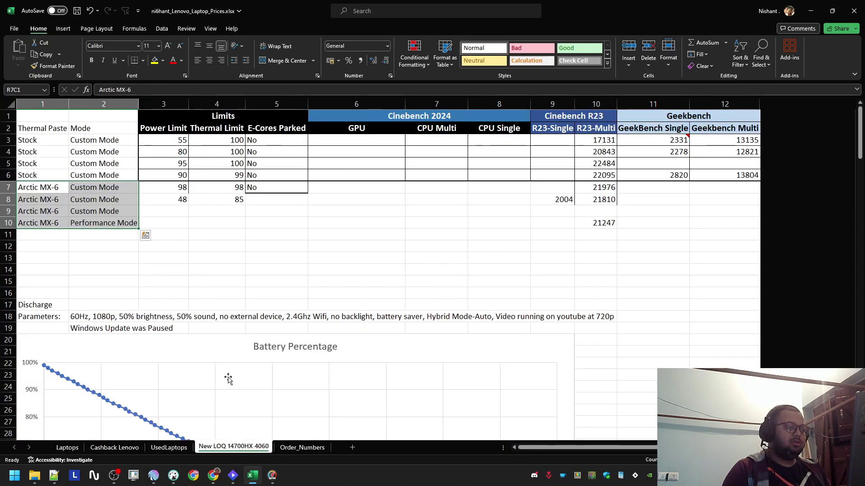
{"action": "left_click", "coordinate": [301, 447]}
{"action": "left_click_drag", "start_coordinate": [637, 303], "coordinate": [800, 303]}
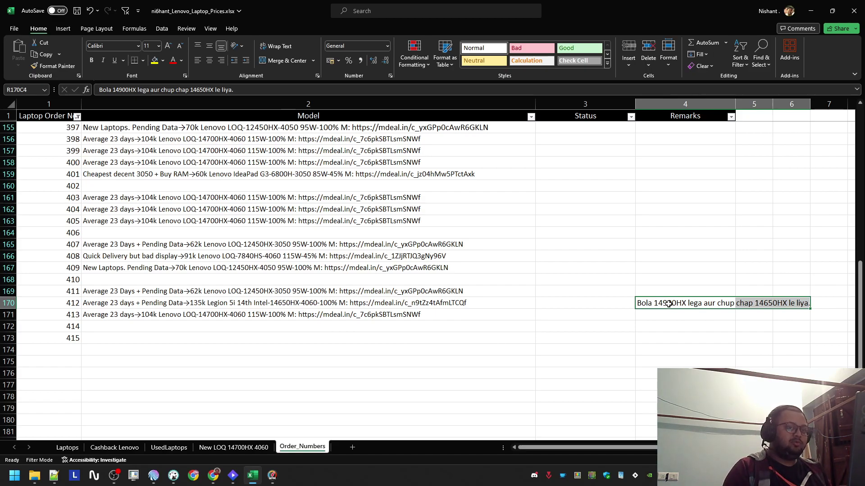
{"action": "left_click", "coordinate": [271, 304]}
{"action": "left_click_drag", "start_coordinate": [44, 308], "coordinate": [576, 311]}
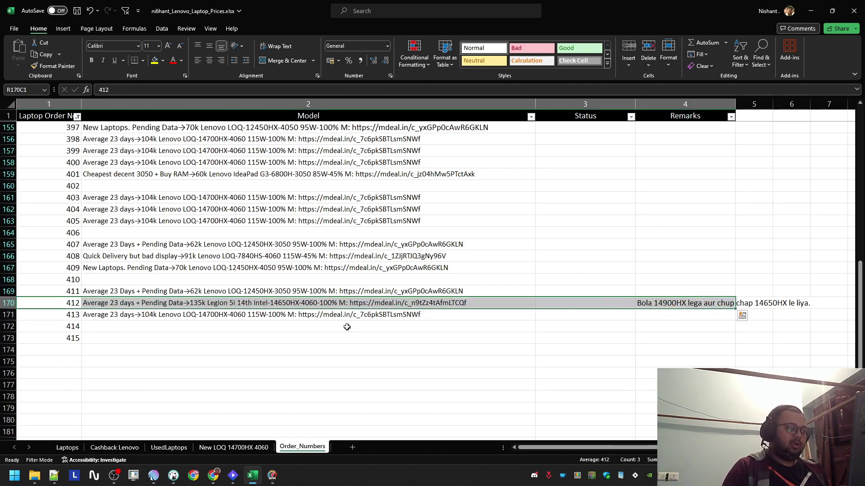
- Return to the Laptops sheet and save the workbook
{"action": "left_click", "coordinate": [54, 449]}
{"action": "scroll", "coordinate": [252, 333], "scroll_direction": "up", "scroll_amount": 7}
{"action": "key", "text": "ctrl+s"}
- Review the not-recommended section and compare the 14700HX LOQ in row 23 with the 14900HX Legion 5i in row 25
{"action": "scroll", "coordinate": [250, 339], "scroll_direction": "down", "scroll_amount": 2}
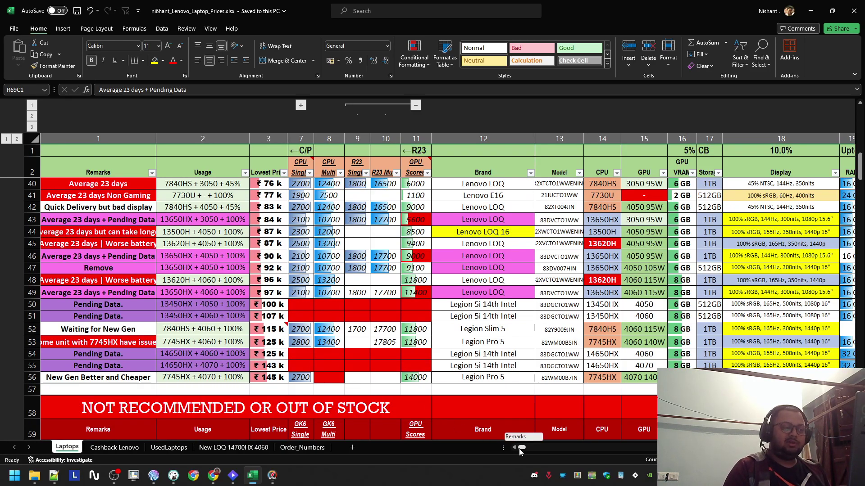
{"action": "scroll", "coordinate": [232, 391], "scroll_direction": "down", "scroll_amount": 4}
{"action": "left_click", "coordinate": [68, 268]}
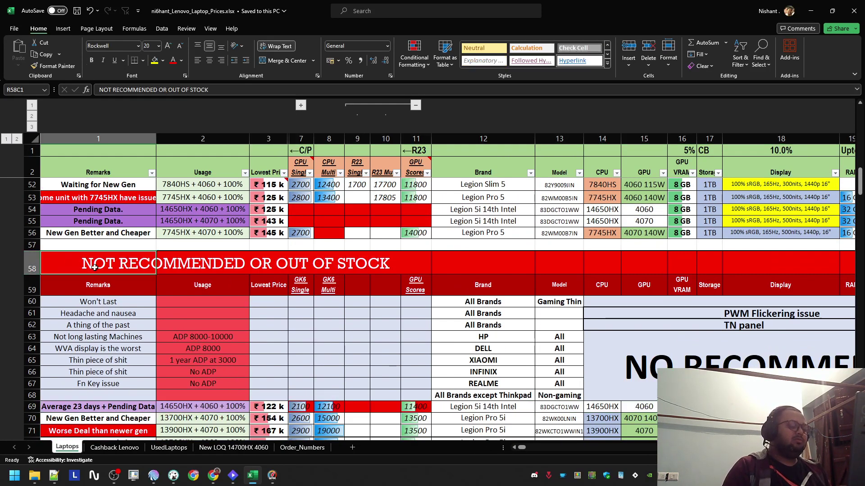
{"action": "scroll", "coordinate": [193, 388], "scroll_direction": "up", "scroll_amount": 3}
{"action": "scroll", "coordinate": [192, 389], "scroll_direction": "up", "scroll_amount": 9}
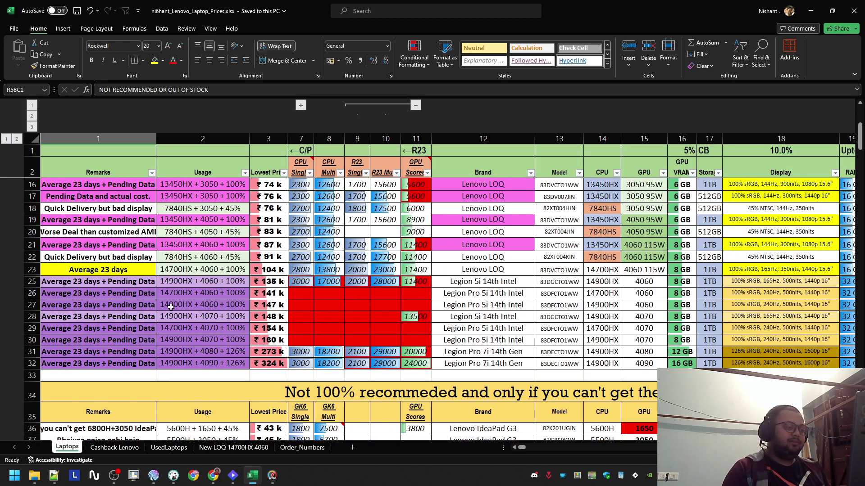
{"action": "scroll", "coordinate": [171, 307], "scroll_direction": "up", "scroll_amount": 2}
{"action": "scroll", "coordinate": [172, 307], "scroll_direction": "down", "scroll_amount": 2}
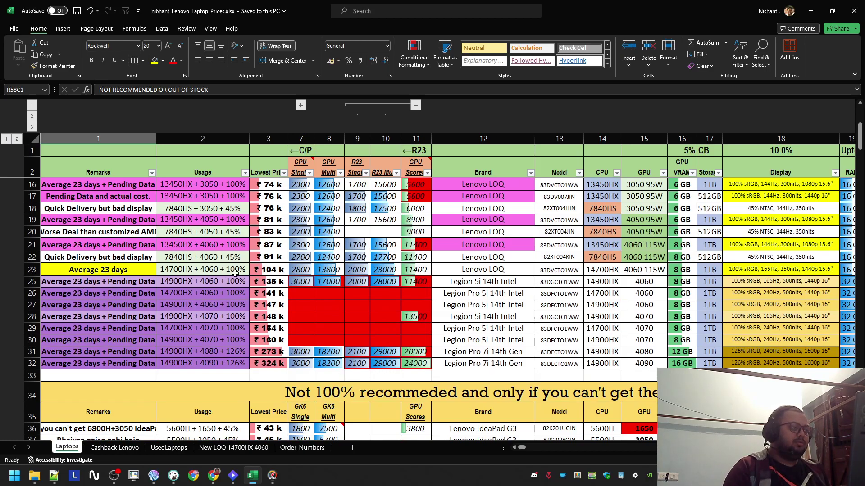
{"action": "left_click", "coordinate": [27, 270]}
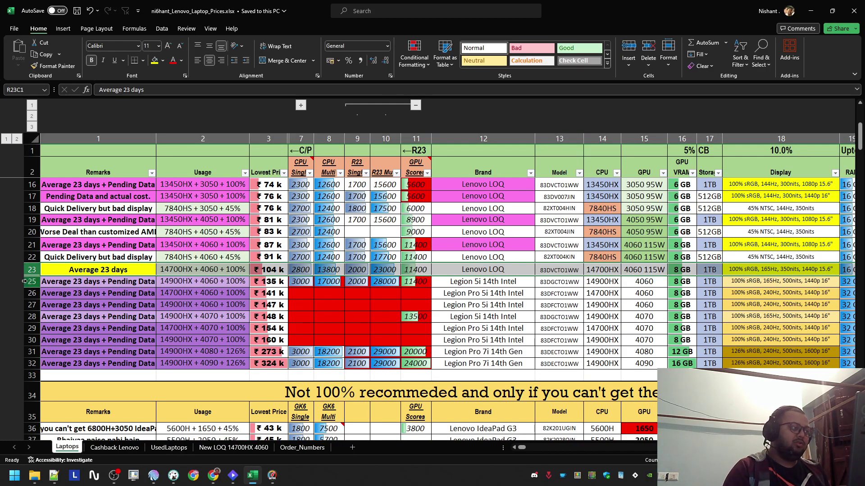
{"action": "left_click", "coordinate": [24, 281]}
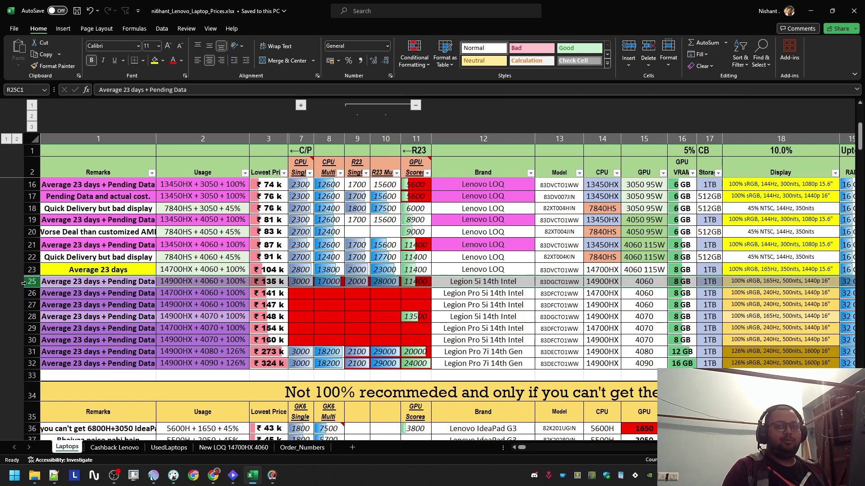